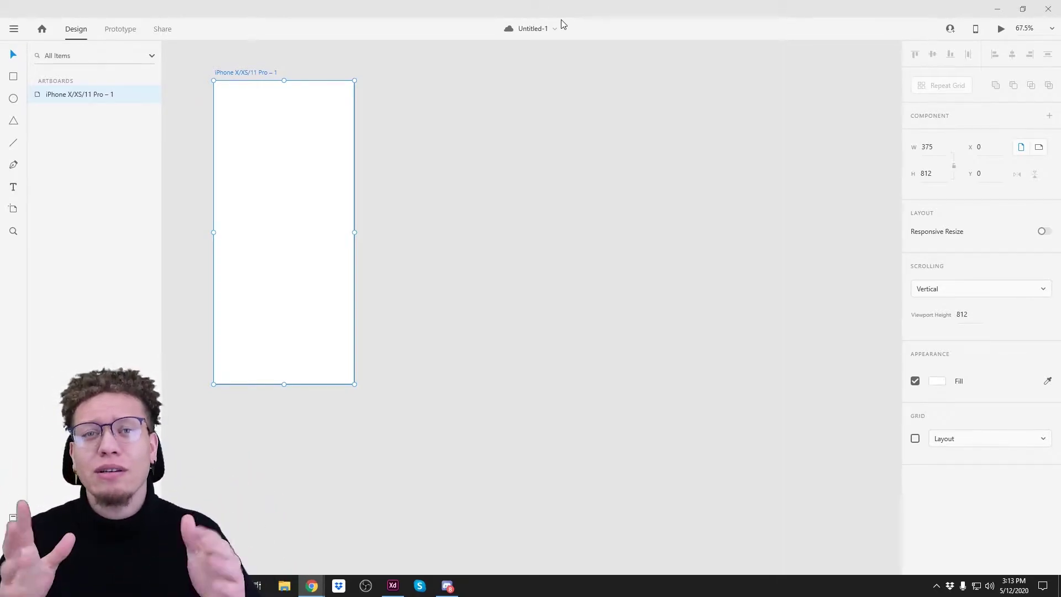
Draw a rectangle about 262 by 52 in the artboard's upper part and set its corner radius to 69.
left_click_drag(418, 270, 643, 326)
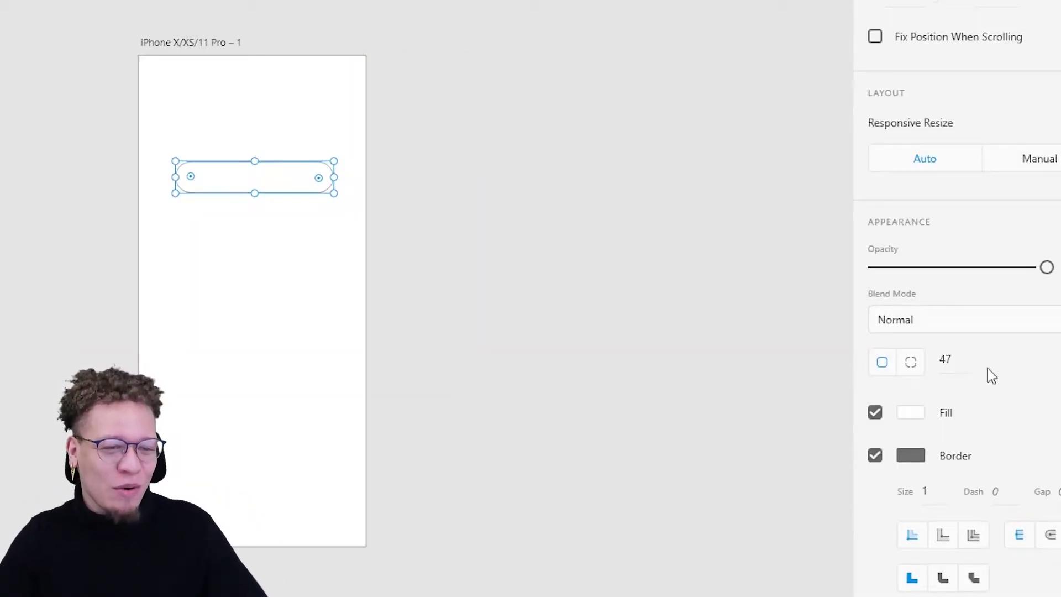
left_click(914, 413)
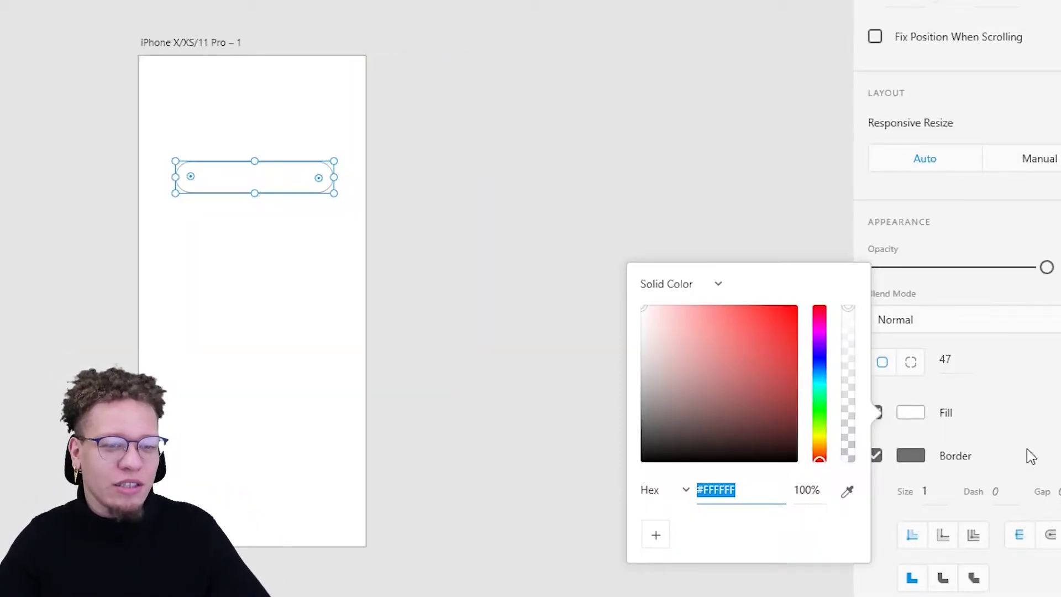
left_click(960, 365)
type("69")
key("Return")
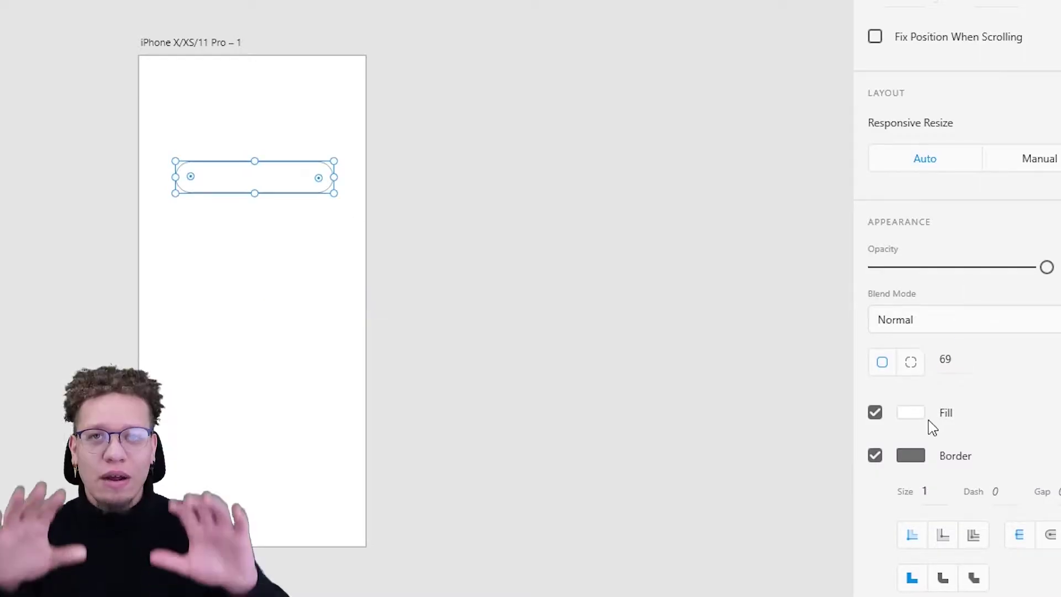
Fill the rounded rectangle with a bright light blue and remove its border.
left_click(918, 420)
left_click(752, 346)
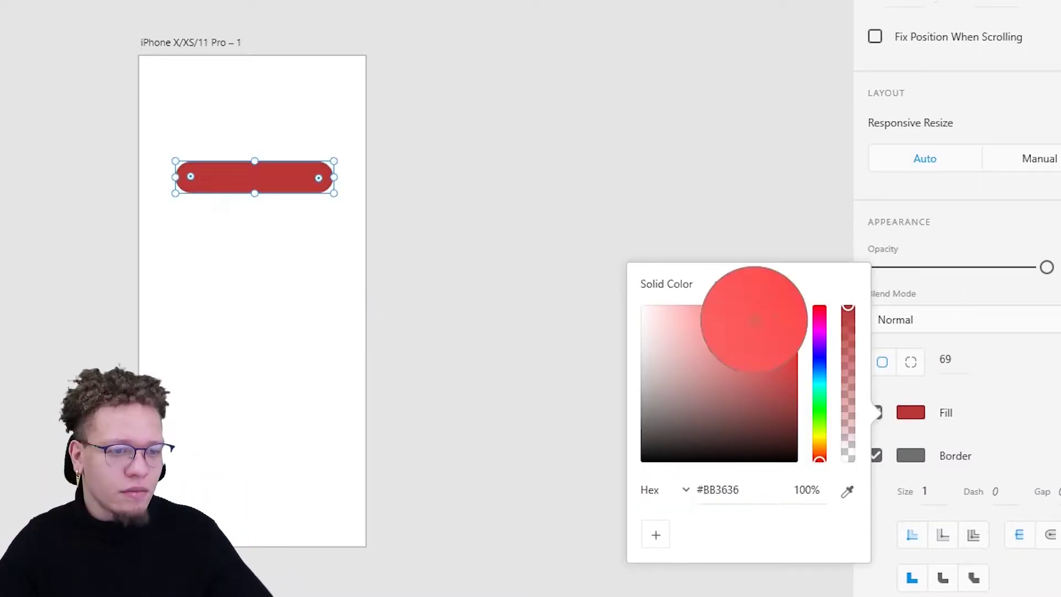
left_click(819, 364)
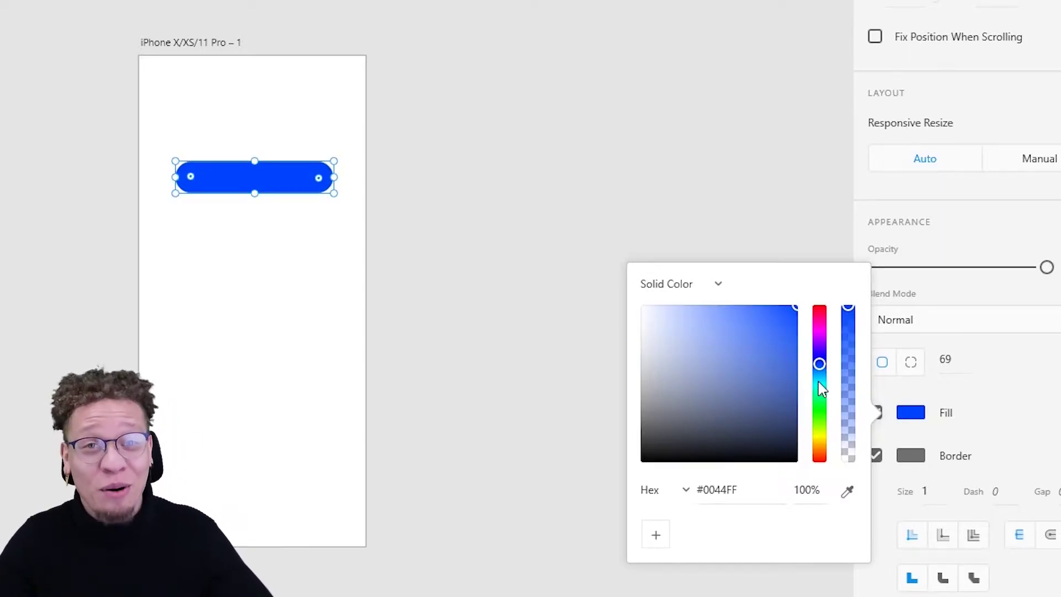
mouse_move(814, 367)
left_mouse_down()
mouse_move(820, 356)
mouse_move(824, 379)
left_mouse_up()
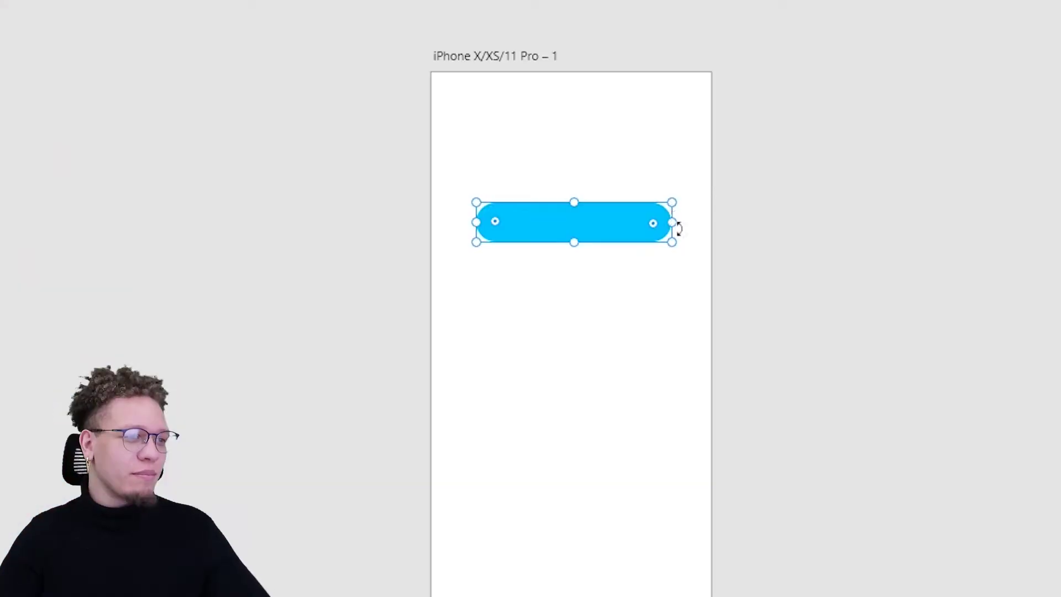
Narrow the blue pill shape and centre it horizontally in the artboard's upper part.
left_click_drag(675, 222, 623, 223)
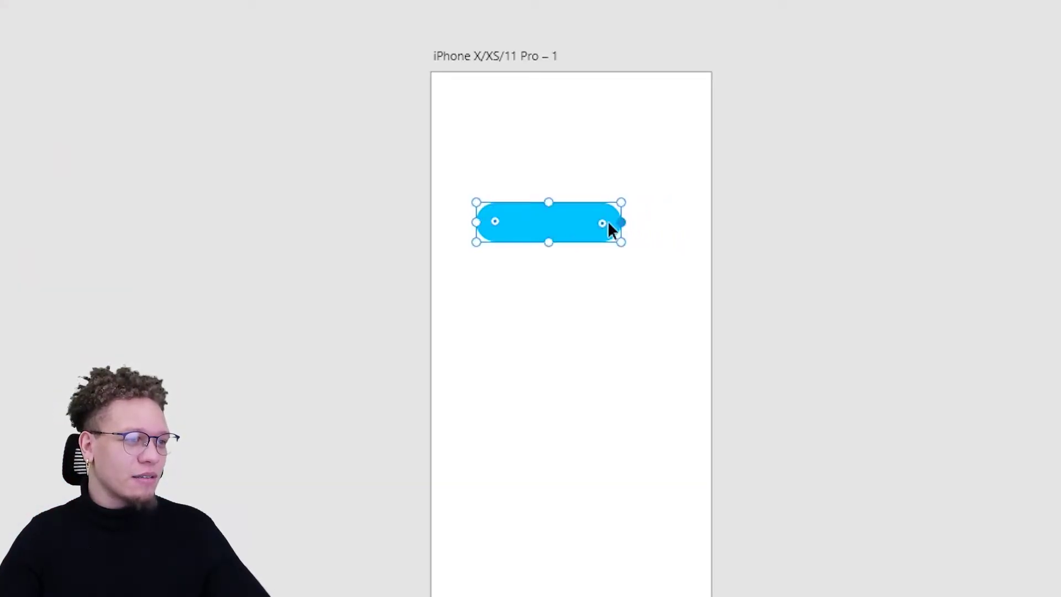
left_click_drag(551, 229, 573, 208)
Add the label "Button" in white Segoe UI Bold, size 20, and centre it on the blue pill shape.
key("t")
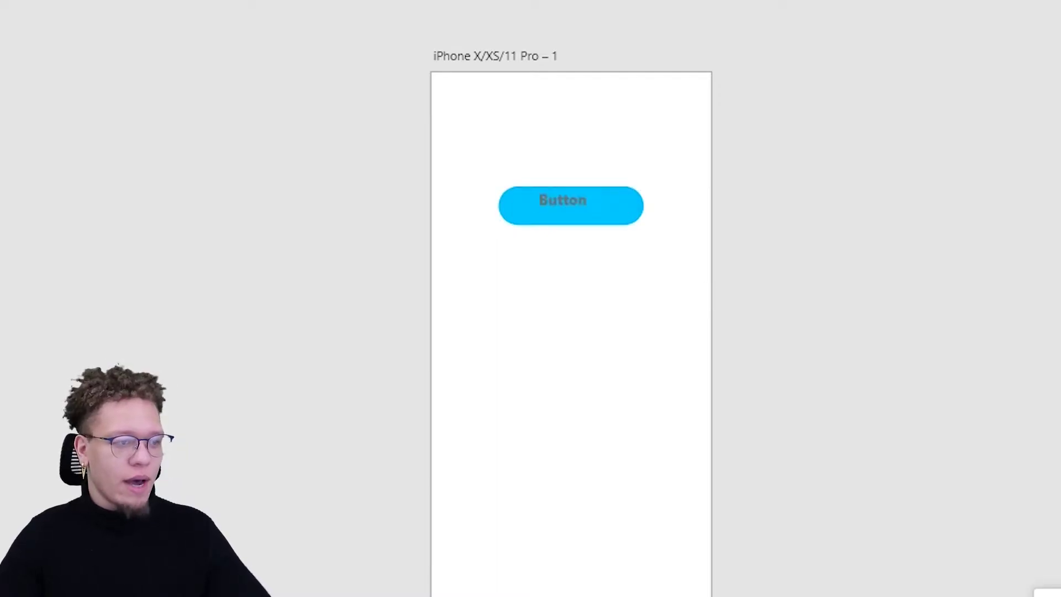
left_click(562, 205)
left_click_drag(562, 211, 562, 217)
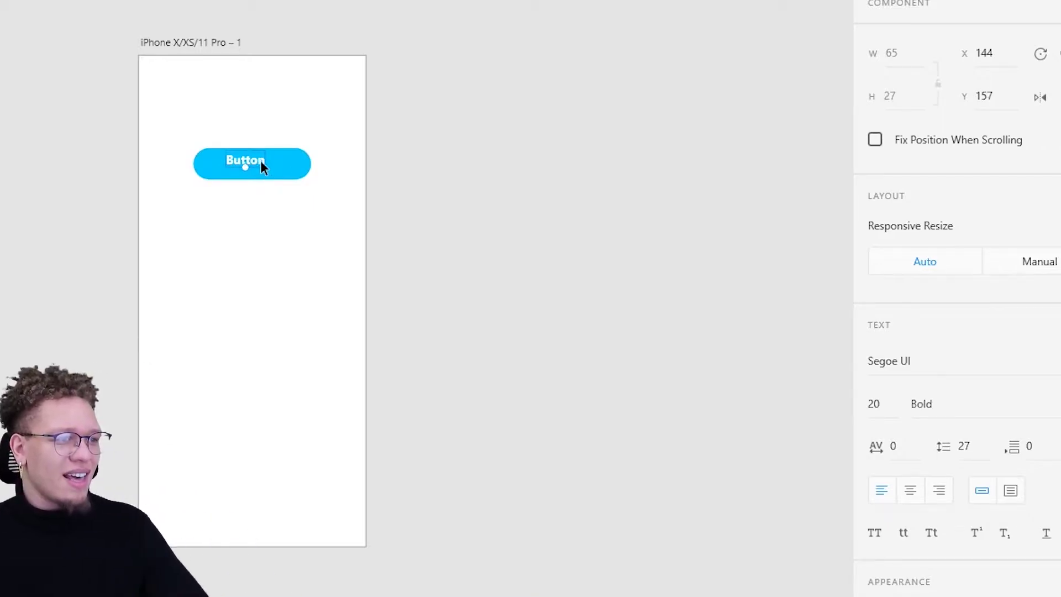
left_click_drag(260, 161, 264, 165)
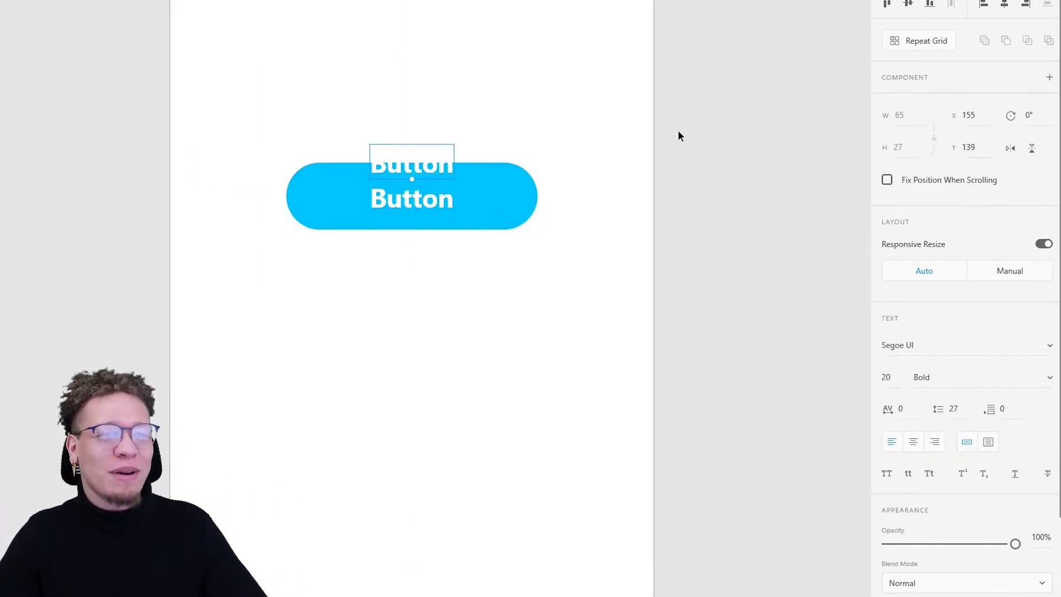
Duplicate the "Button" label above the pill shape and turn the copy into a vertical repeat grid of four labels.
key("ctrl+r")
left_click_drag(421, 164, 430, 12)
left_click_drag(518, 65, 570, 193)
left_click_drag(464, 145, 465, 269)
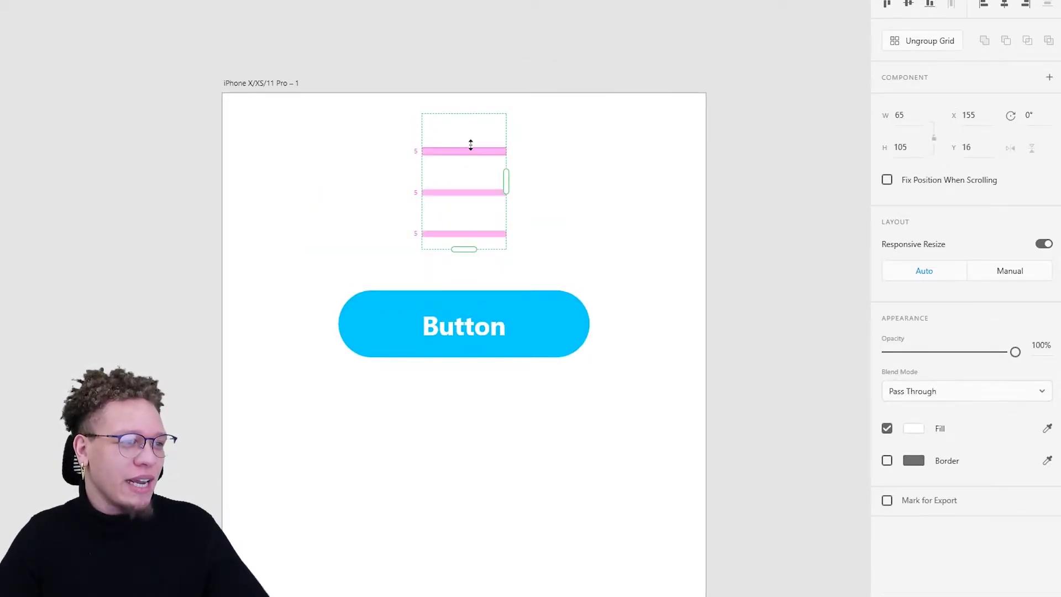
Set the fill of the repeated labels to the grey #9C8C8C.
left_click(914, 428)
left_click_drag(777, 391, 724, 383)
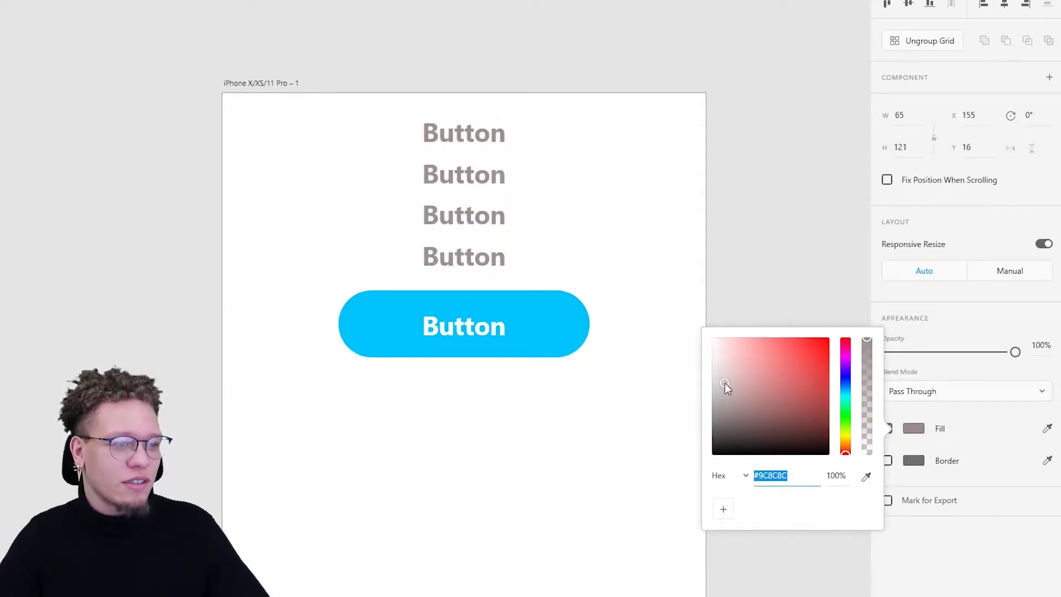
left_click(732, 197)
Move the blue pill and its label further down the artboard, and extend the repeat grid to six labels.
left_click(483, 258)
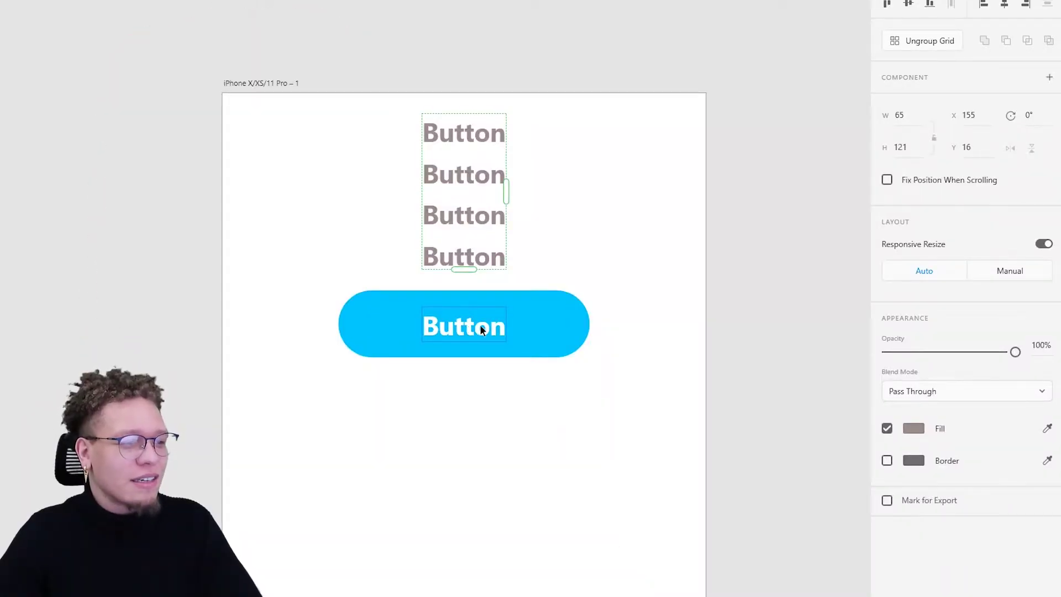
left_click(528, 300)
left_click_drag(491, 327, 494, 369)
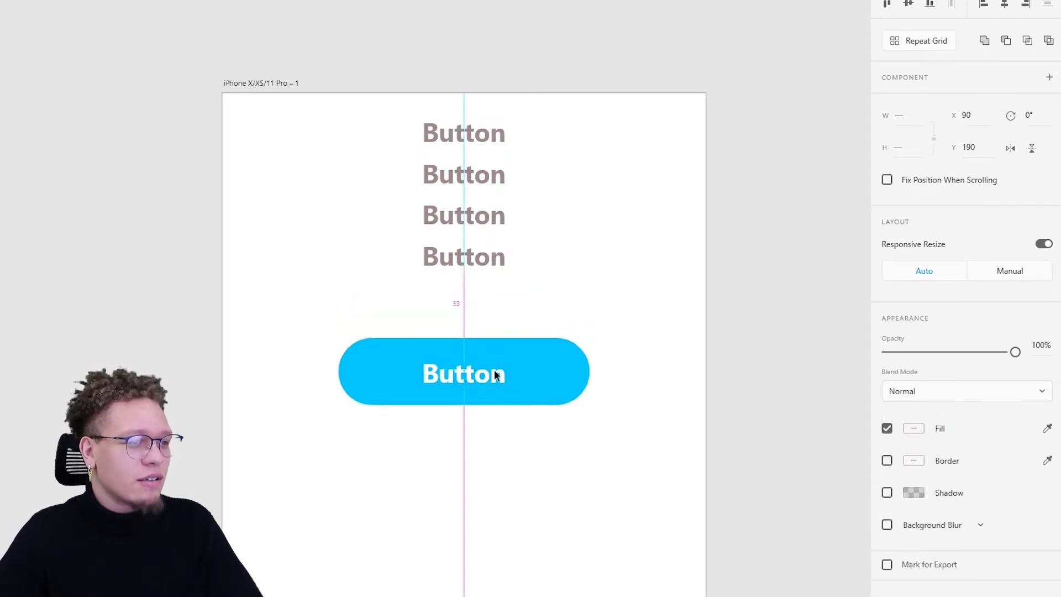
left_click(468, 307)
left_click_drag(473, 317, 475, 303)
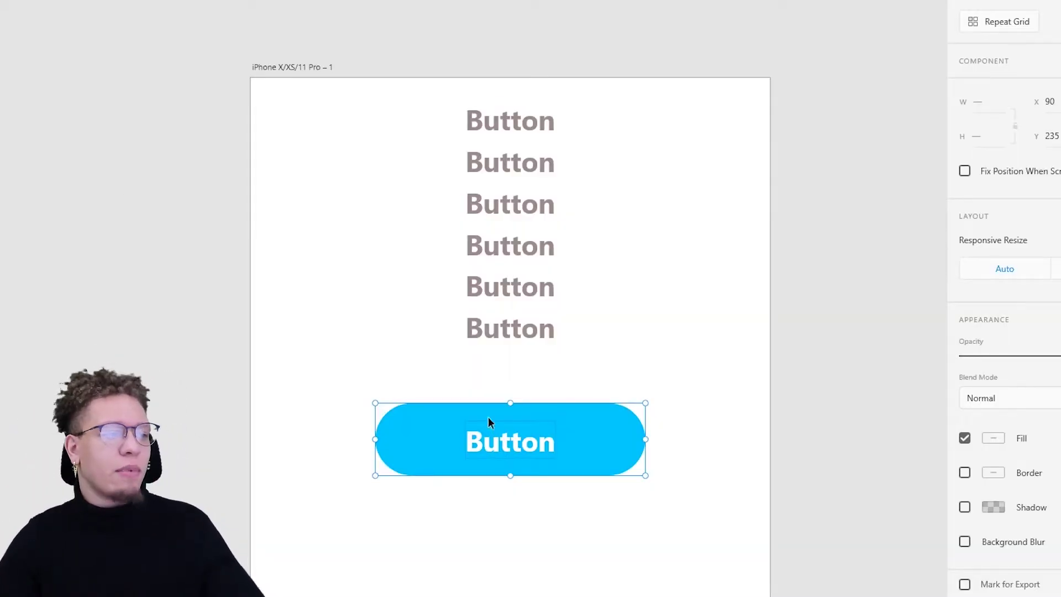
left_click(687, 330)
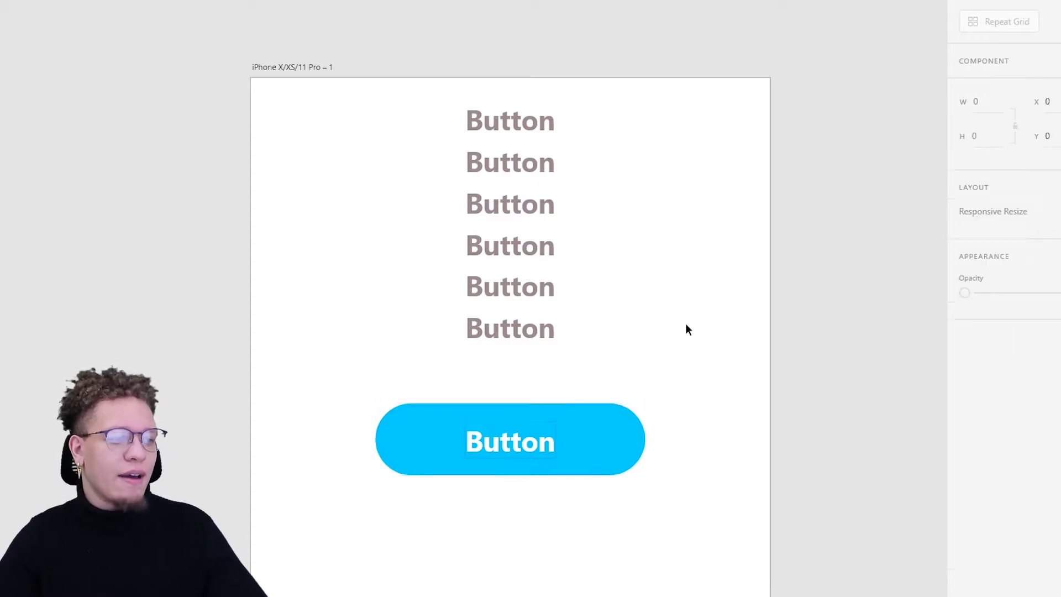
Ungroup the repeat grid into six separate "Button" labels.
left_click(526, 247)
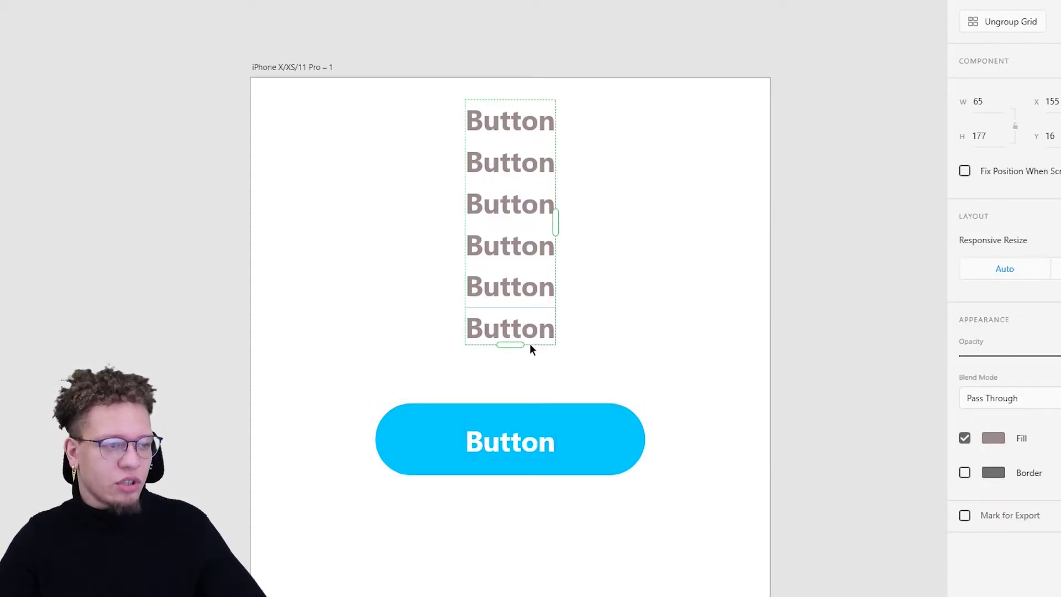
left_click(1023, 25)
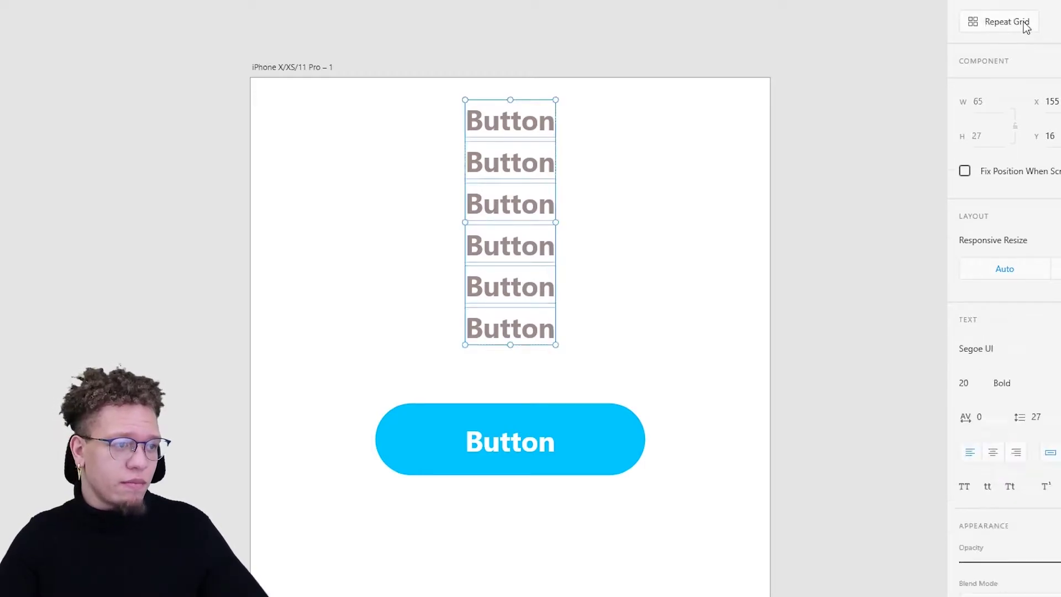
left_click(703, 126)
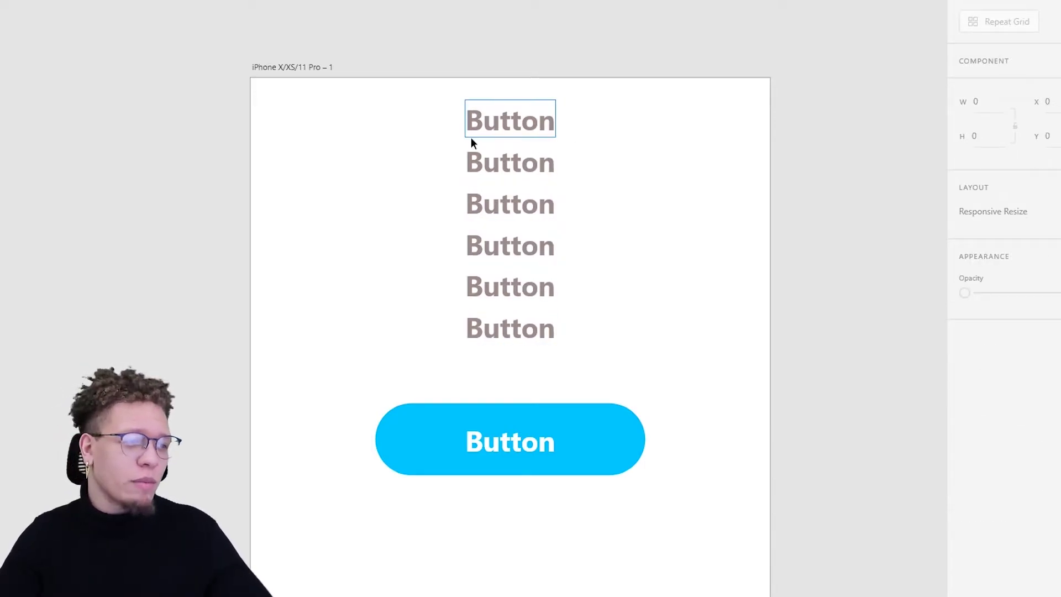
Place a rectangle filled with #7E7E7E behind the six labels and recolour the labels white.
left_click_drag(432, 111, 623, 355)
left_click_drag(409, 91, 637, 405)
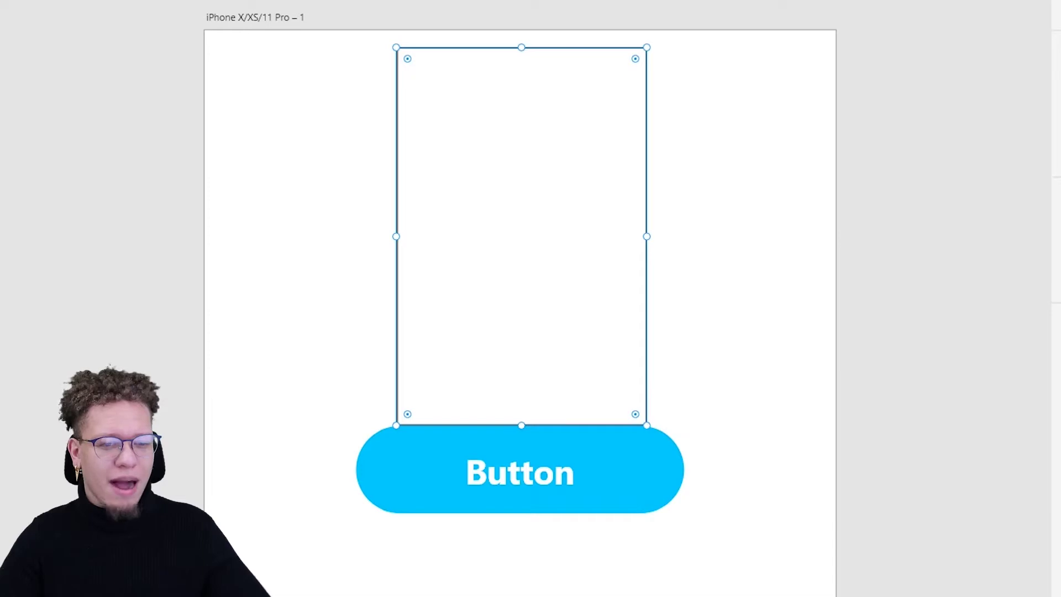
key("Escape")
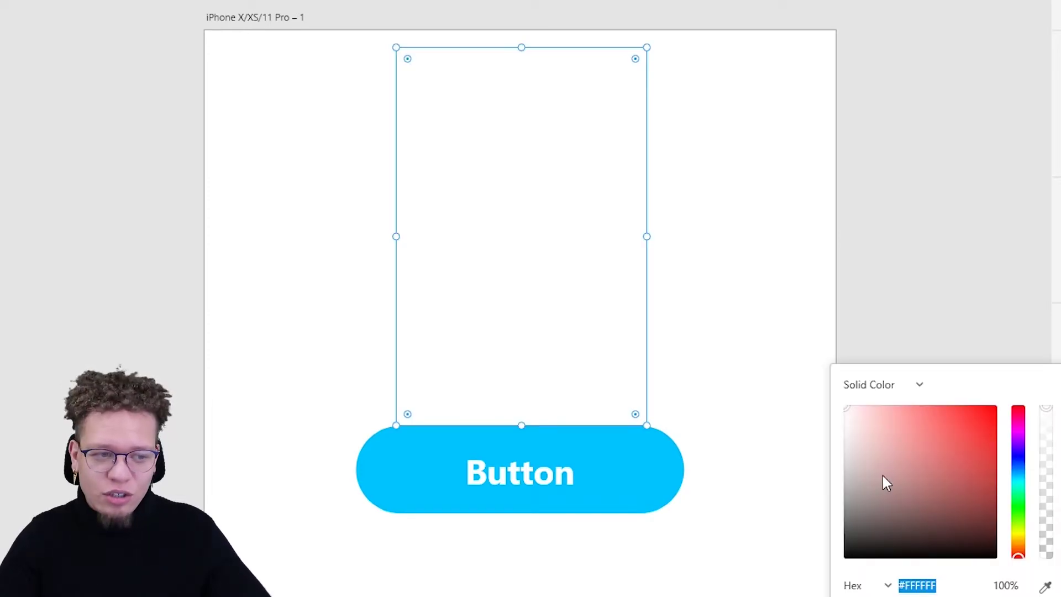
left_click_drag(883, 473, 834, 483)
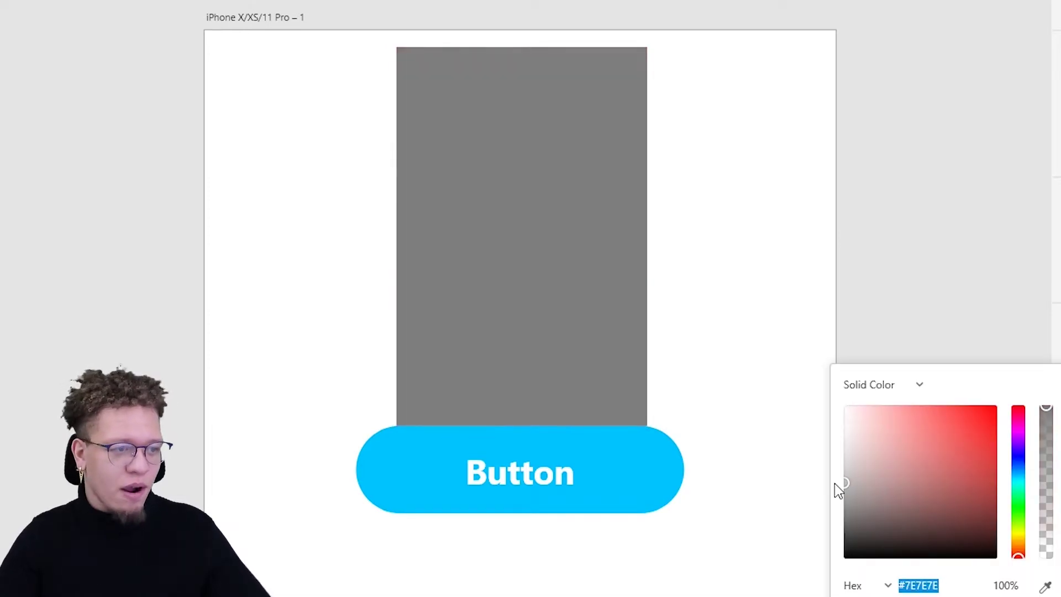
left_click(602, 260)
key("9")
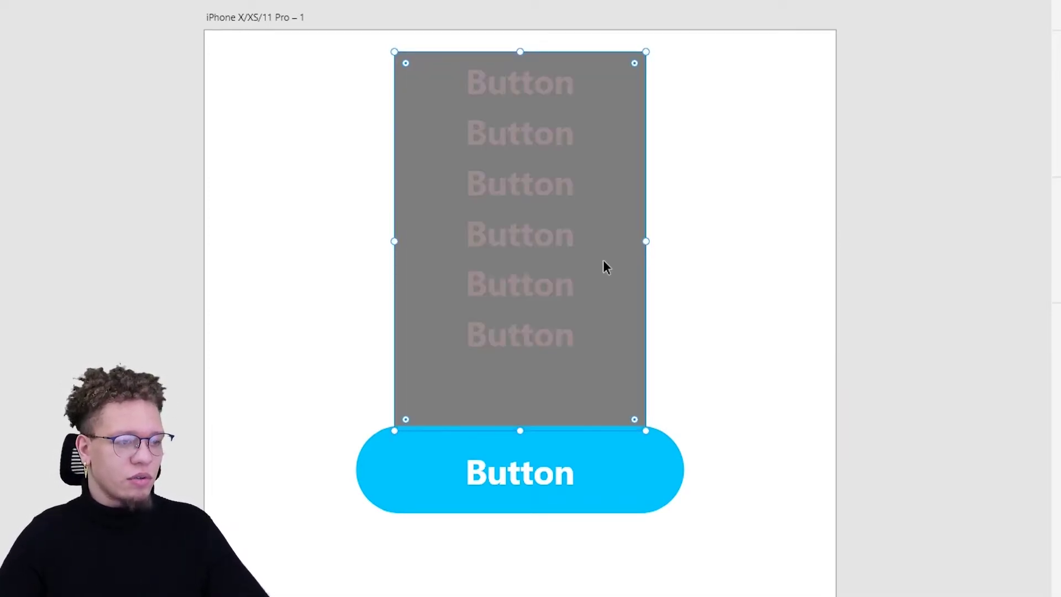
key("Escape")
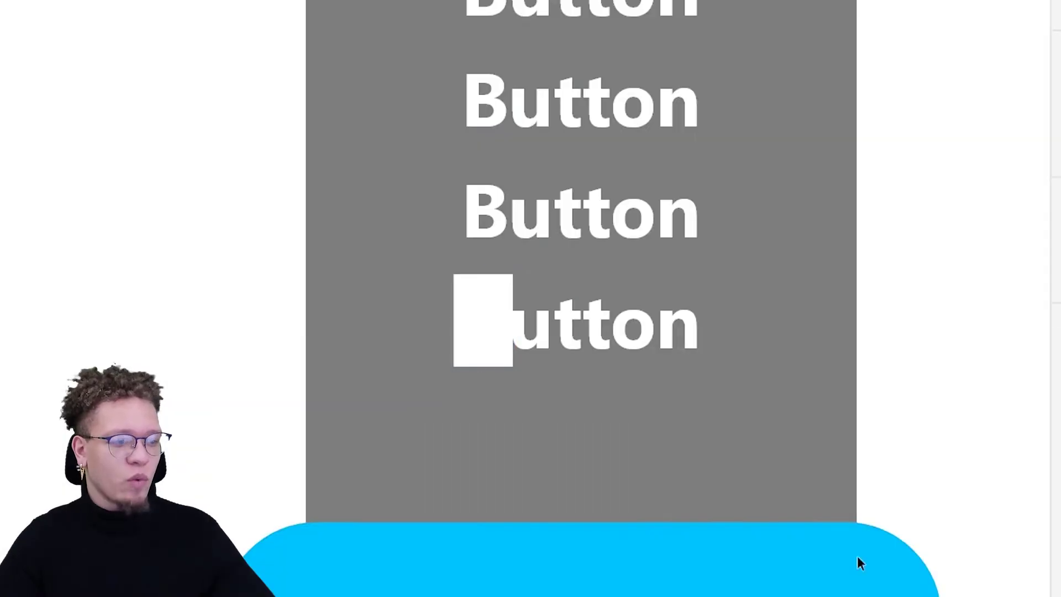
Mask each label with a small rectangle to show one letter per row, from B in the lowest row up to n.
left_click(533, 348)
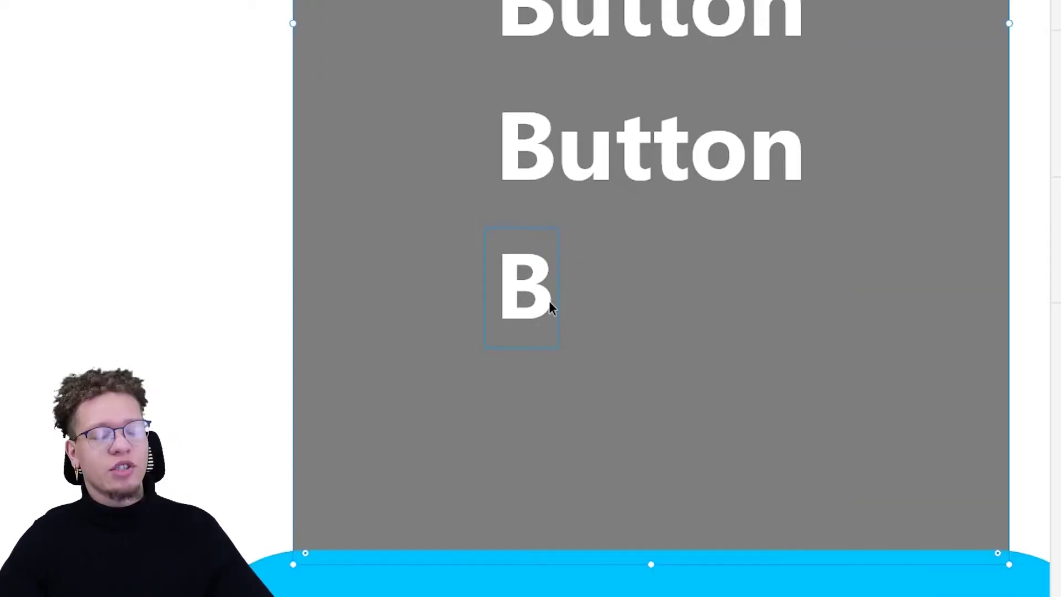
left_click(504, 269)
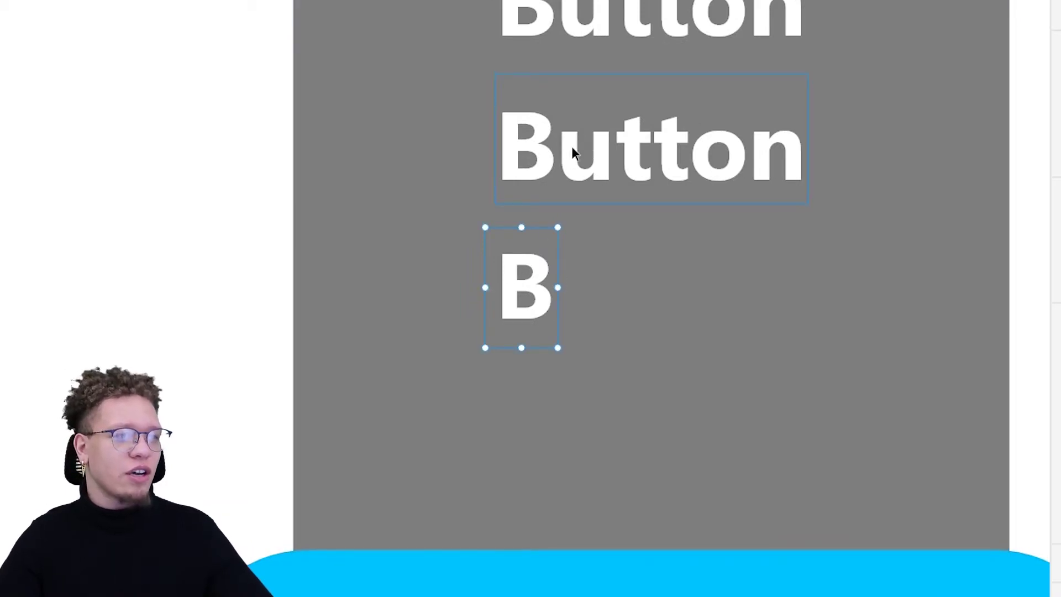
left_click_drag(551, 105, 623, 191)
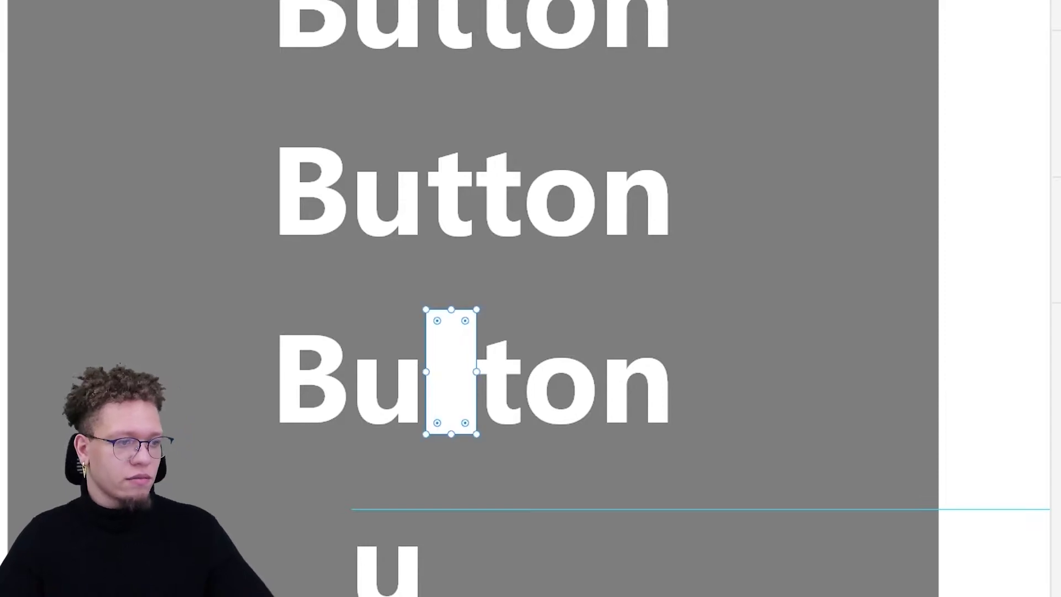
key("ctrl+alt+m")
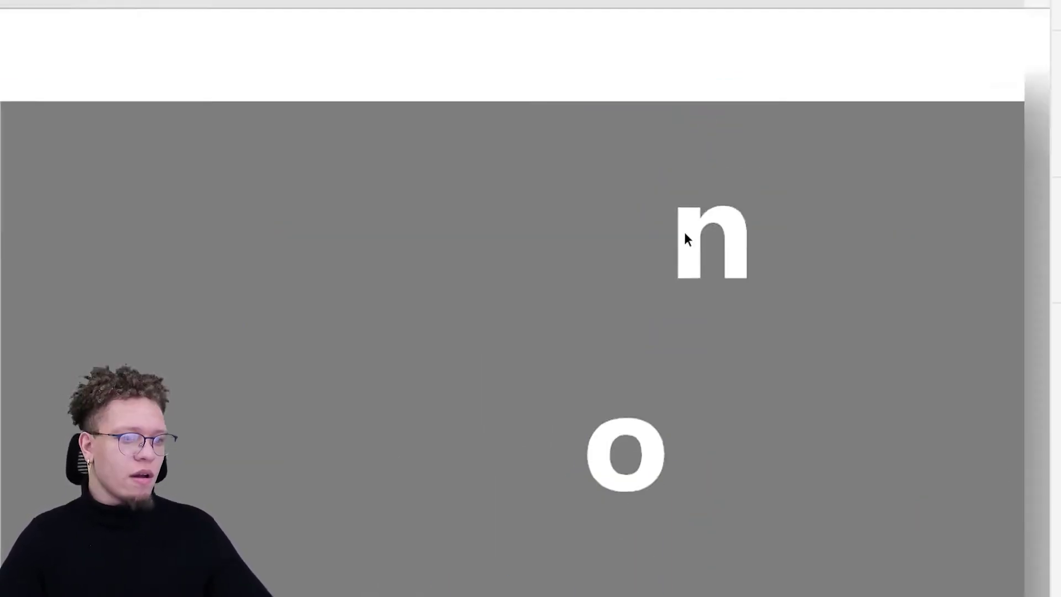
scroll(684, 231, "down", 3)
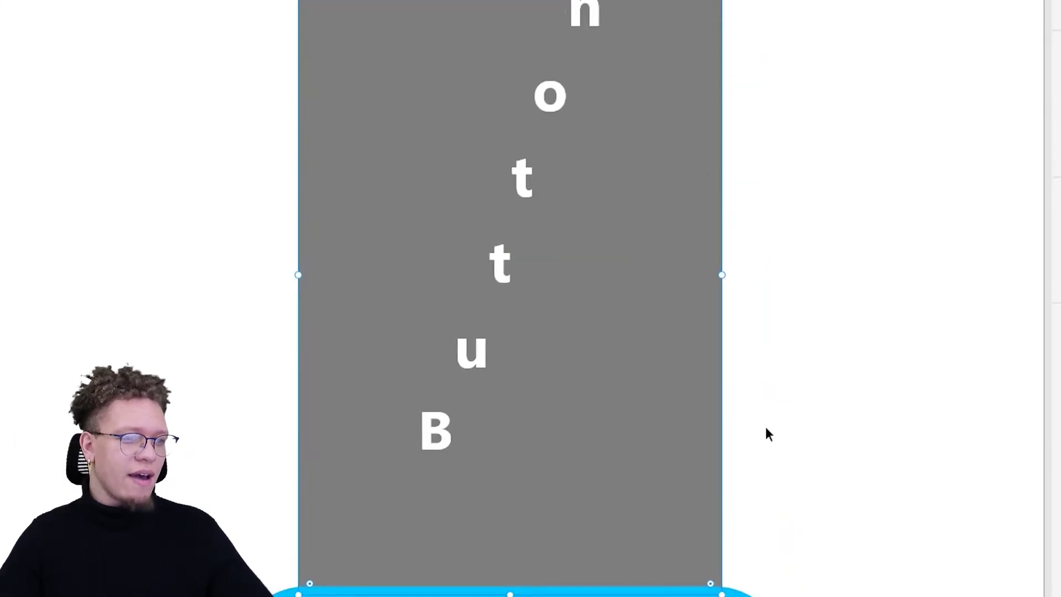
scroll(813, 422, "down", 2)
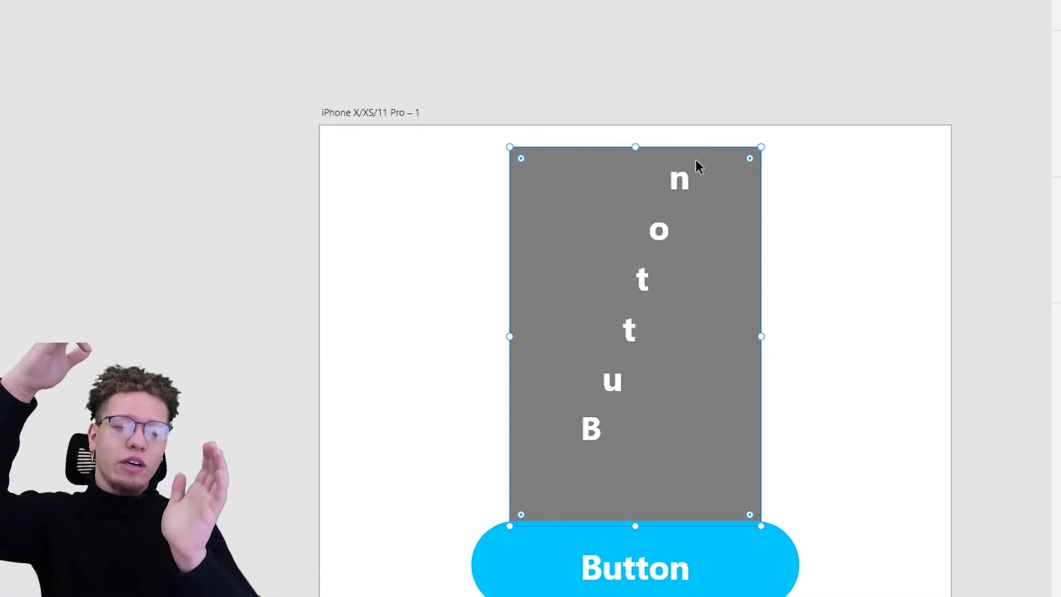
Move the grey rectangle, letters and button down the artboard, spacing the single letters unevenly above the button.
left_click_drag(371, 164, 850, 596)
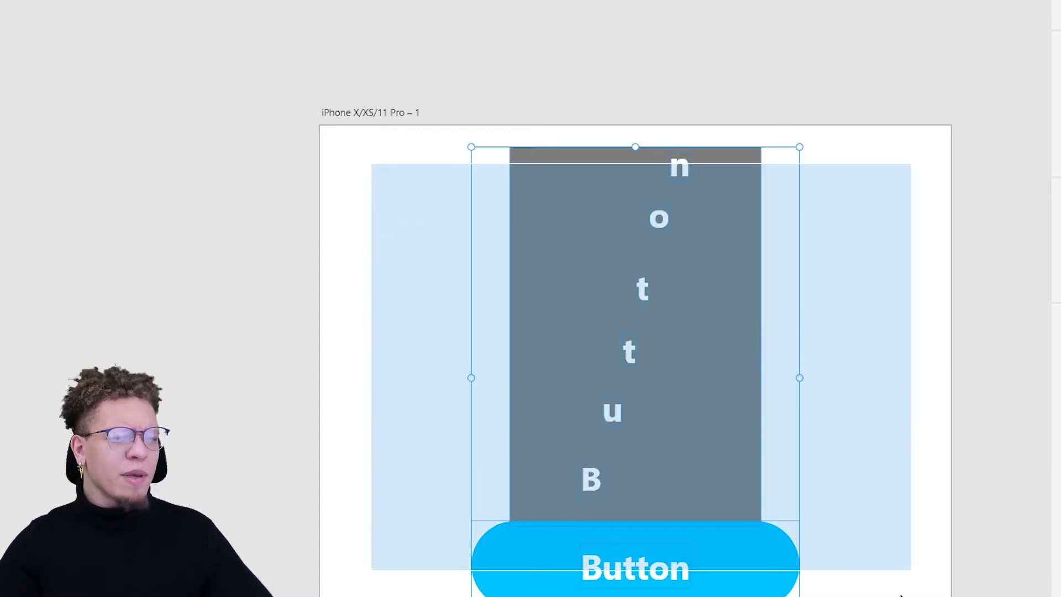
left_click_drag(723, 574, 723, 596)
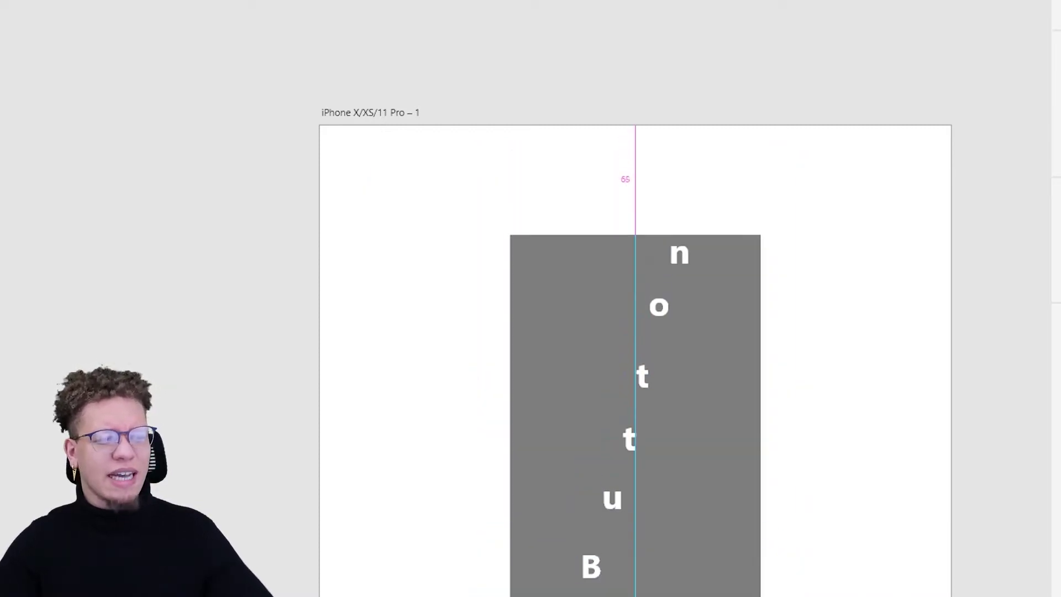
left_click_drag(880, 474, 888, 262)
left_click(888, 331)
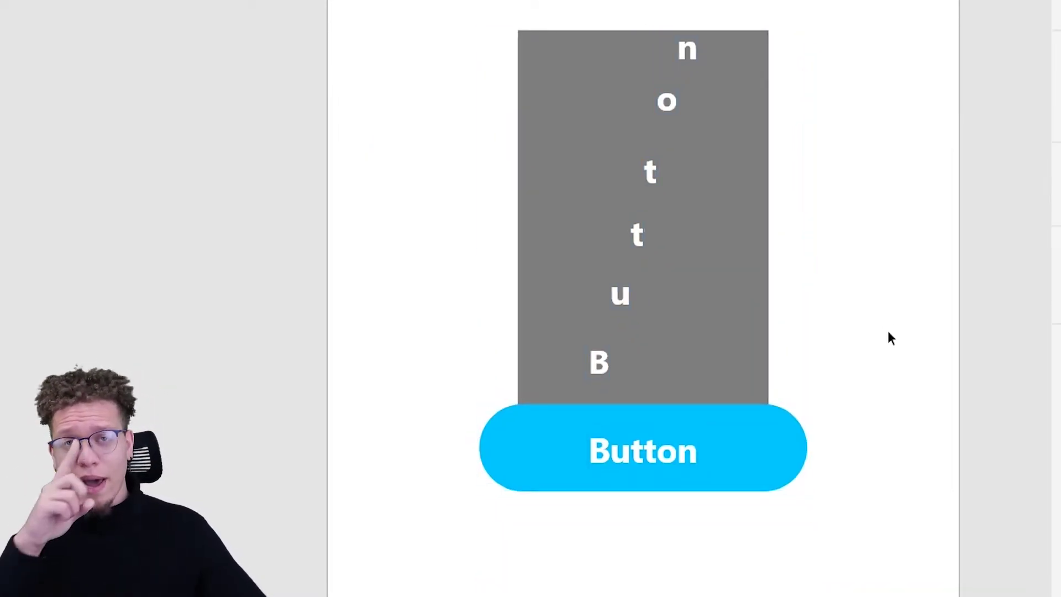
Duplicate the masked letters and grey rectangle below the button, with the letters running downward from B.
left_click(687, 50)
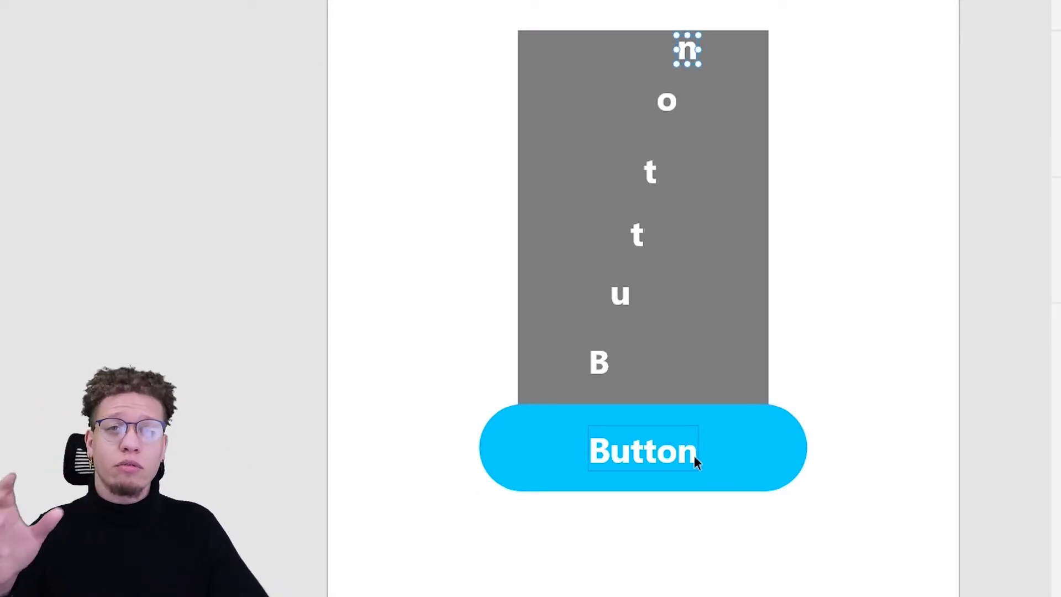
left_click(595, 363)
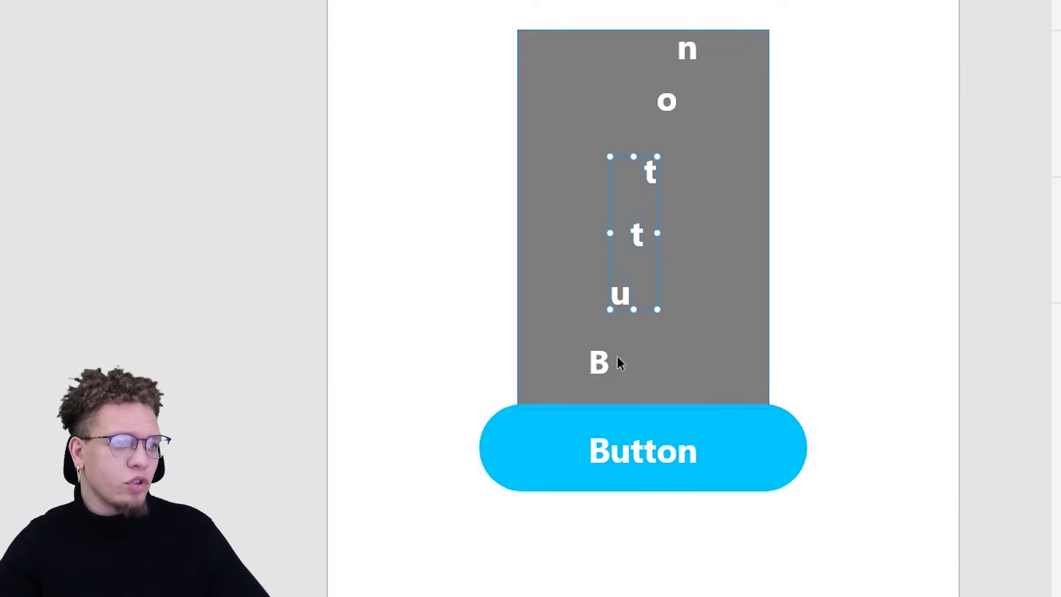
left_click(603, 362, "shift")
left_click(668, 104, "shift")
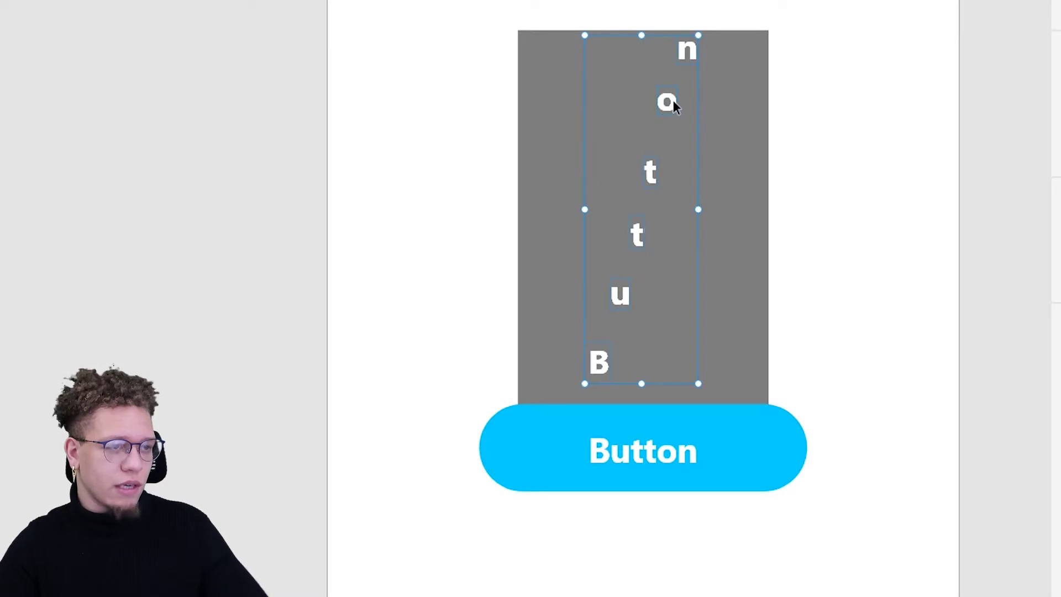
left_click_drag(673, 104, 694, 580)
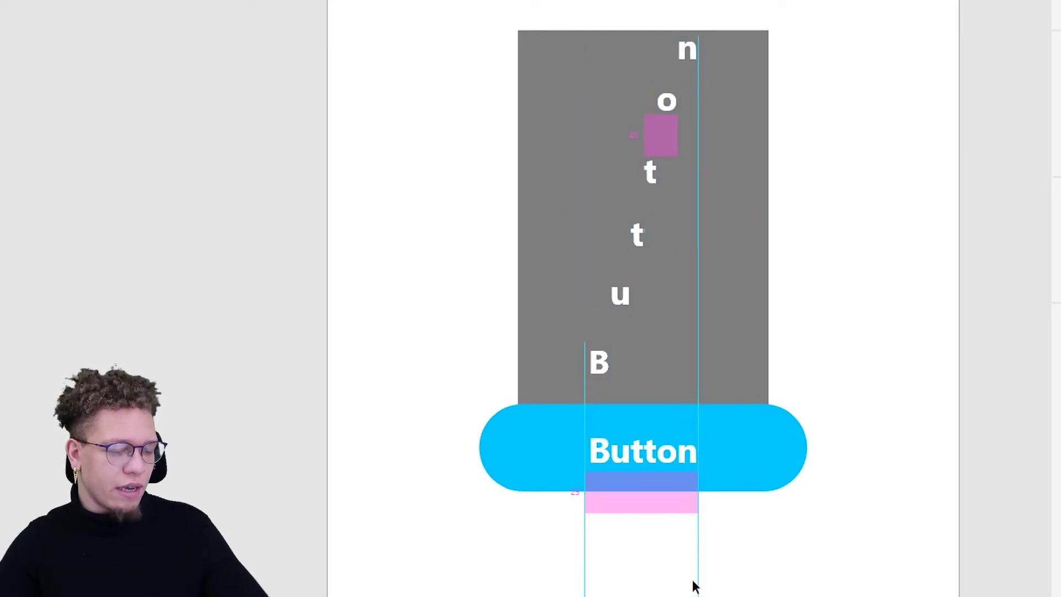
left_click_drag(693, 581, 693, 582)
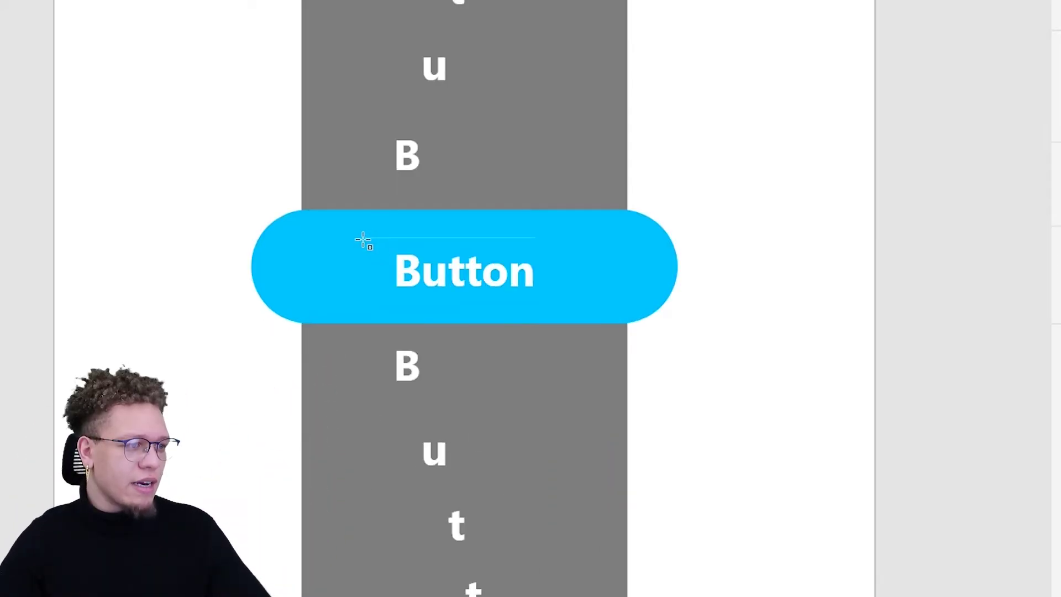
Draw a rectangle around the blue button's label and mask the letter groups above and below with it.
left_click_drag(363, 239, 569, 304)
scroll(453, 319, "down", 2)
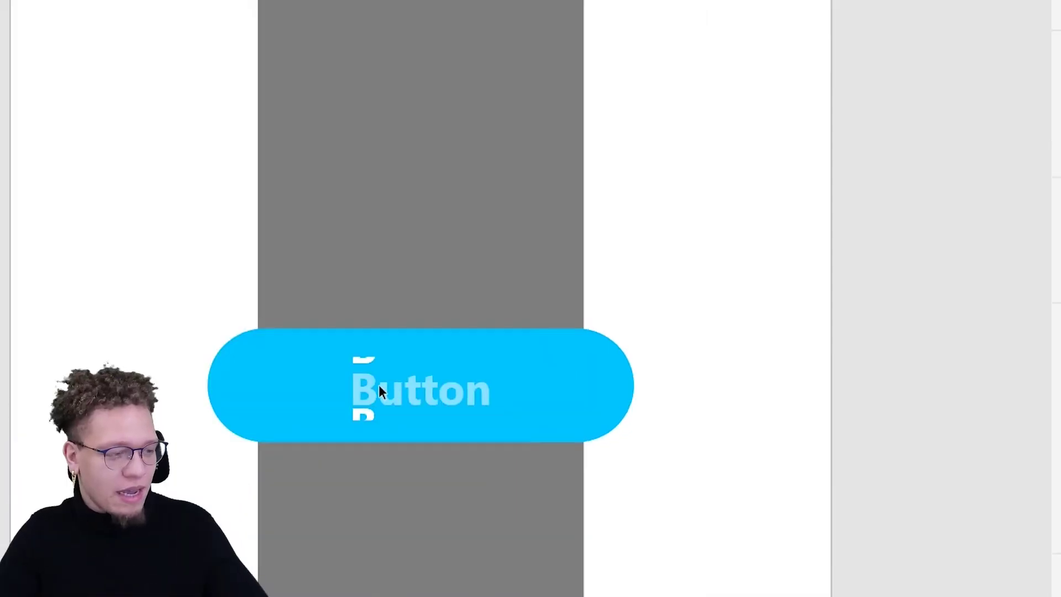
left_click(364, 360)
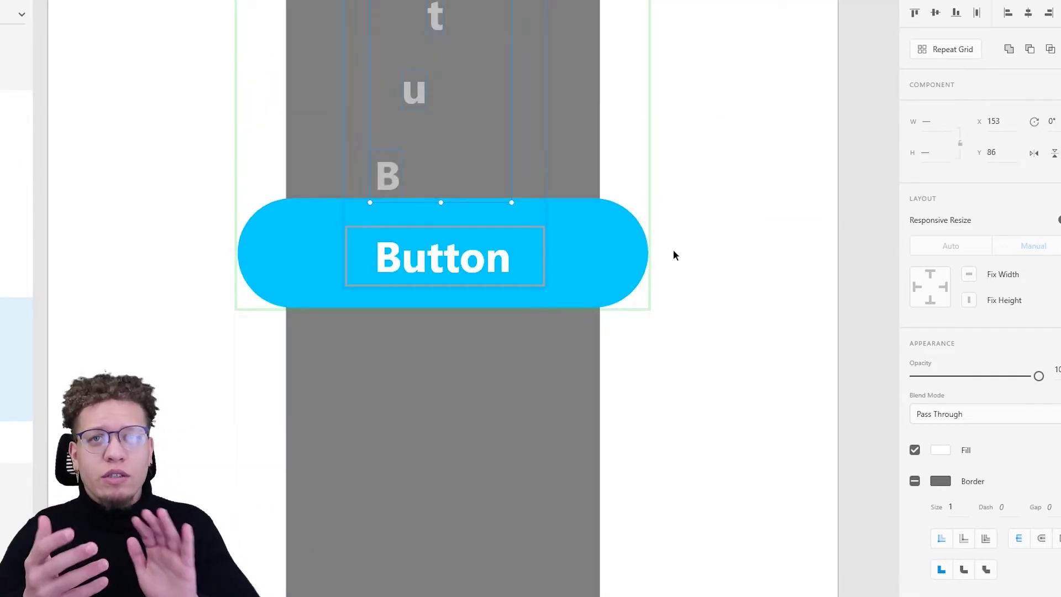
Add a Hover State to the blue button component.
left_click(741, 256)
left_click(425, 269)
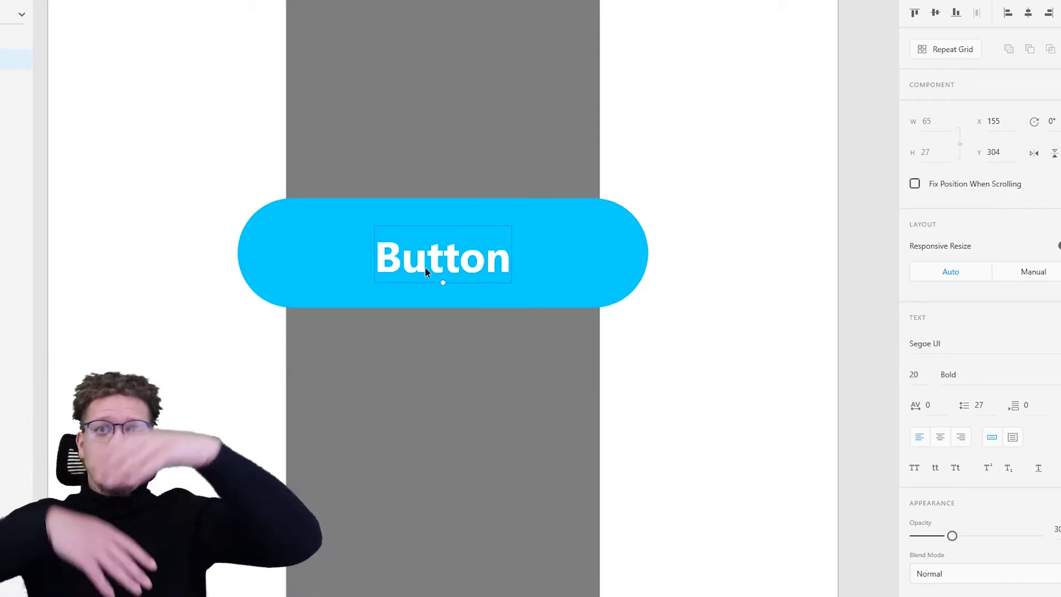
left_click(342, 245)
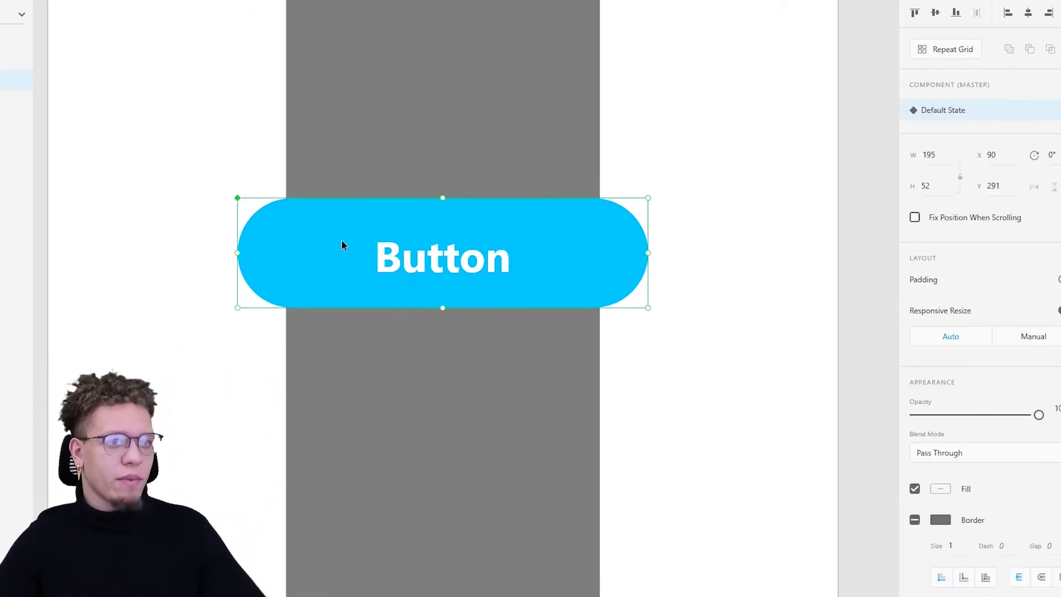
left_click(1059, 110)
left_click(984, 139)
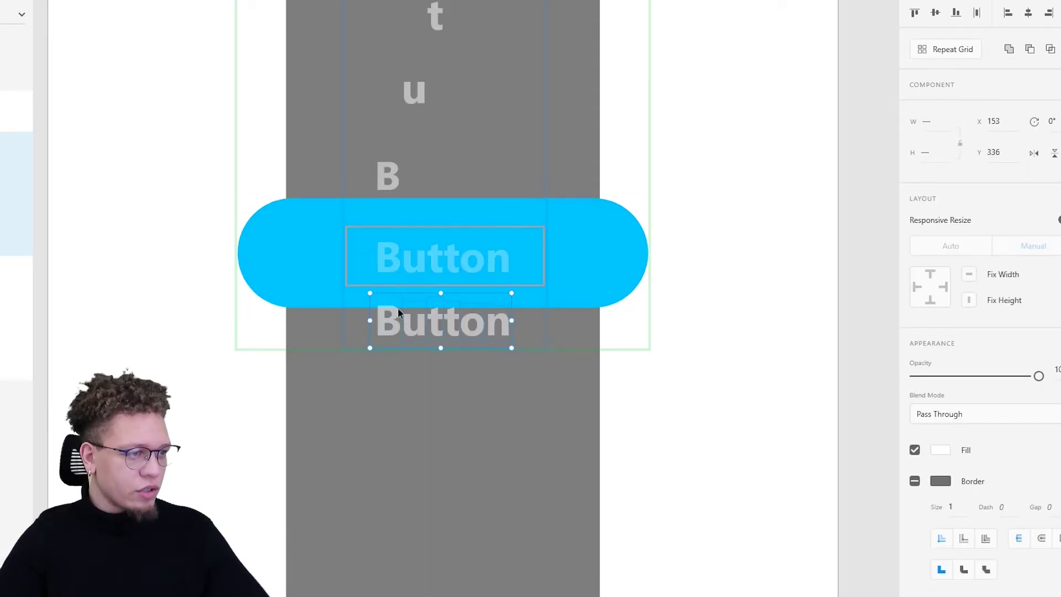
In the Hover State, spread the lower letters out below the button and align the upper letters over the label inside the mask.
left_click_drag(417, 332, 418, 381)
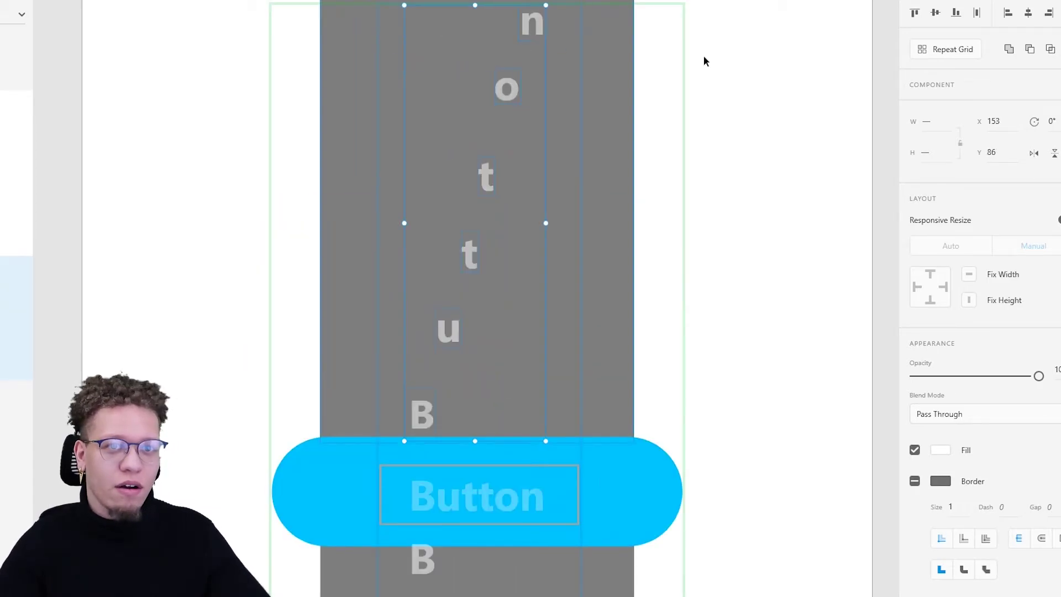
left_click(960, 12)
left_click_drag(472, 425, 476, 499)
scroll(439, 500, "up", 5)
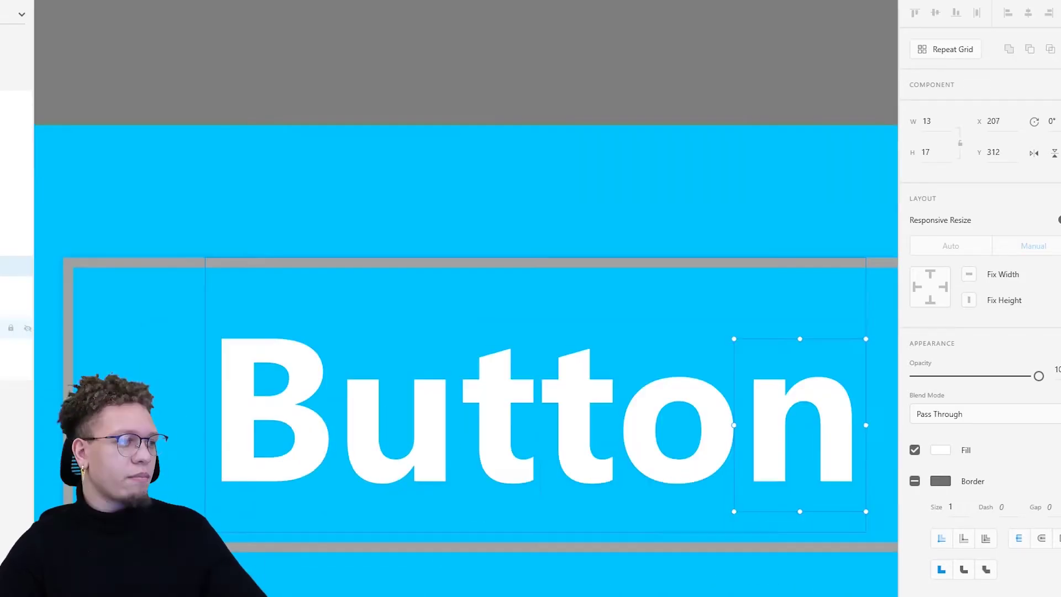
left_click(238, 185)
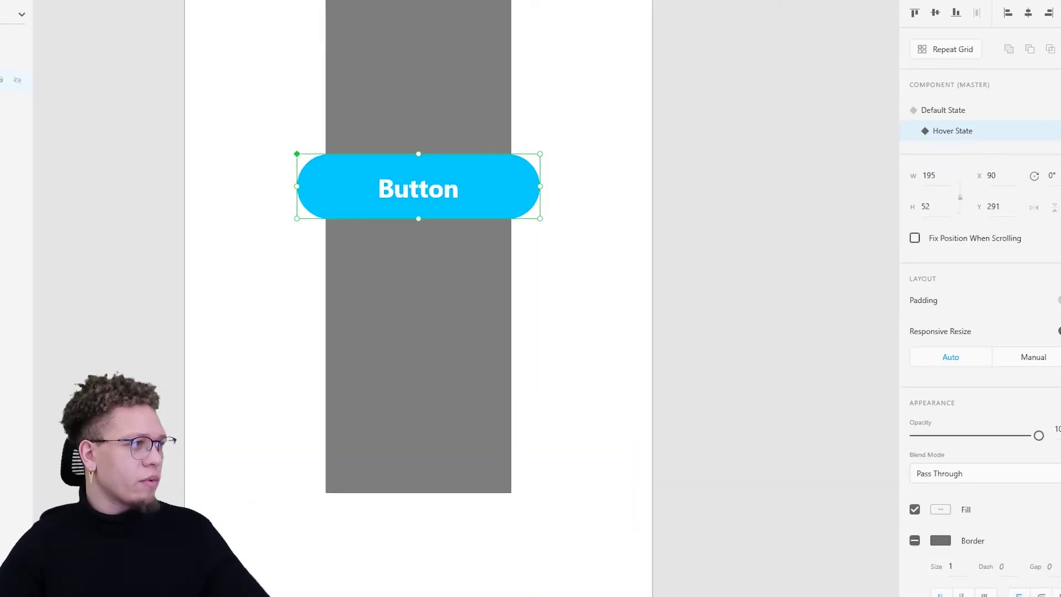
Set the component back to its Default State and preview the button's hover animation.
left_click(943, 113)
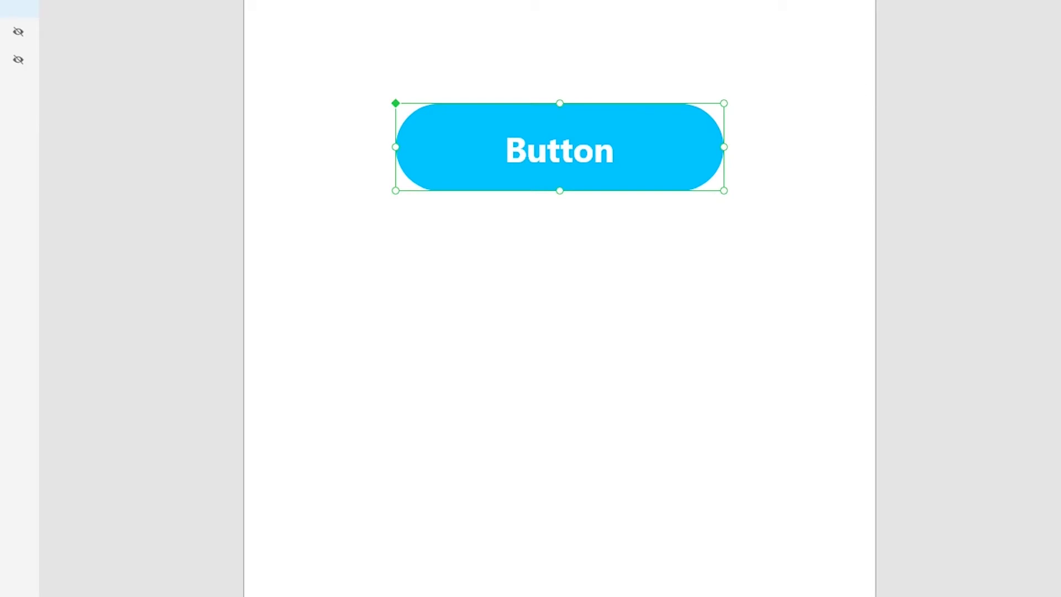
key("ctrl+Return")
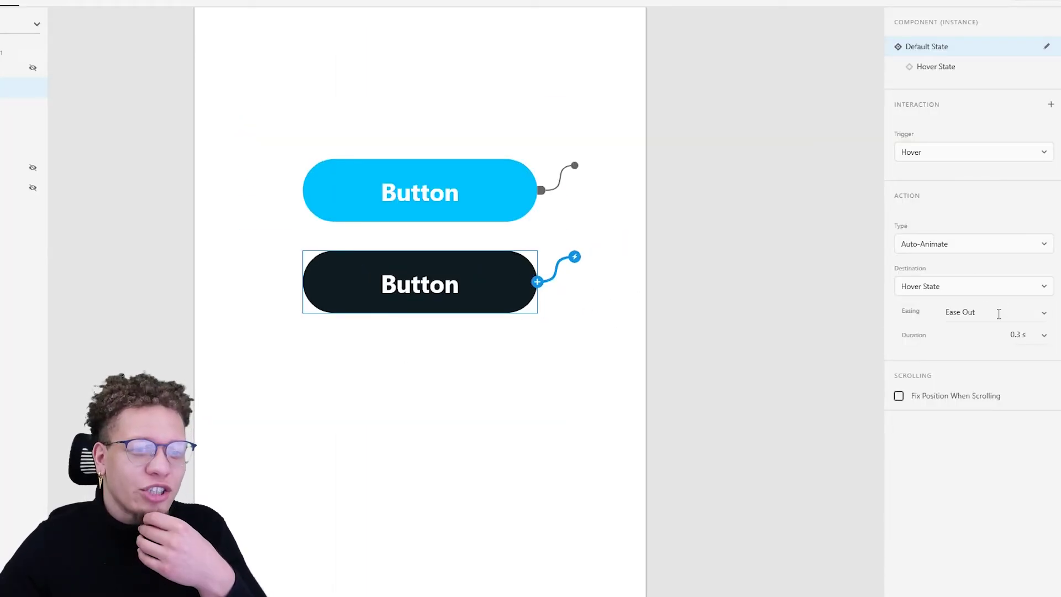
Open the easing options of the dark button's hover interaction and check the blue and dark buttons in the preview.
left_click(1044, 320)
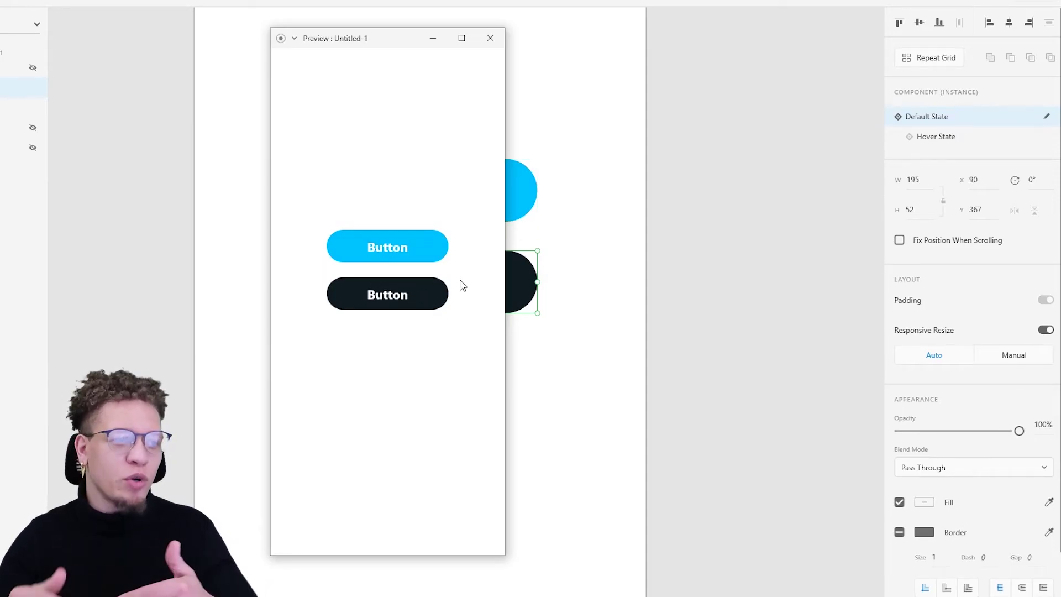
left_click(490, 38)
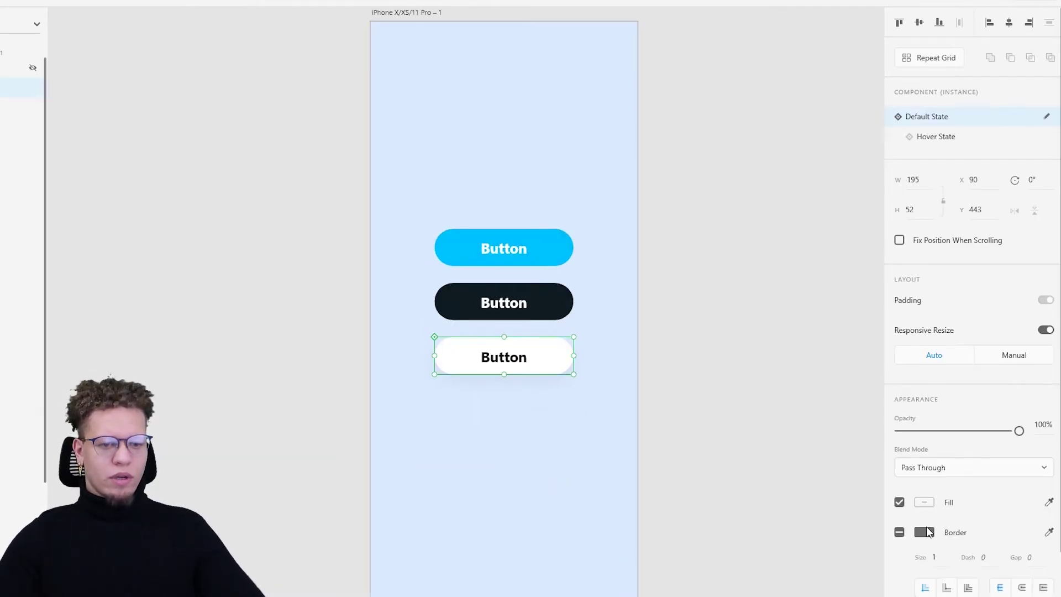
Open the white button component to inspect its contents and preview all three button variants on the pale blue artboard.
scroll(928, 529, "down", 2)
double_click(542, 345)
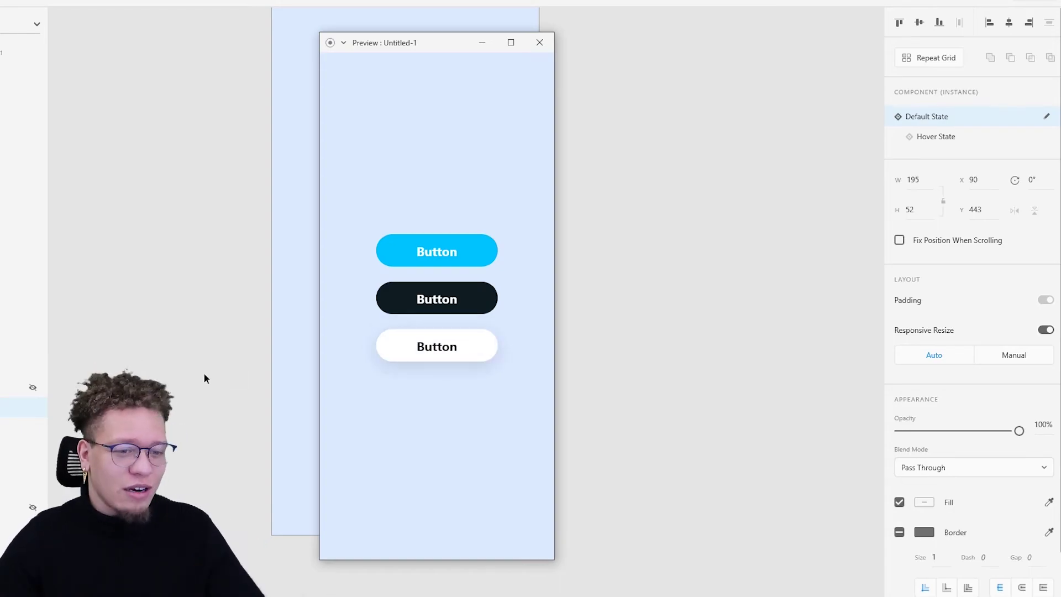
mouse_move(443, 44)
left_mouse_down()
mouse_move(398, 90)
mouse_move(437, 33)
left_mouse_up()
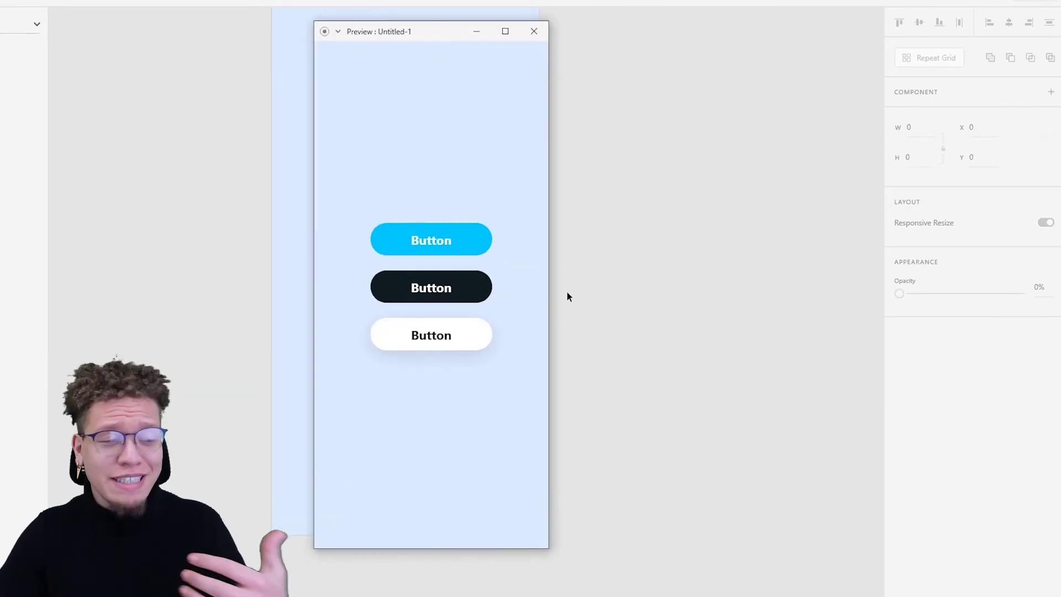